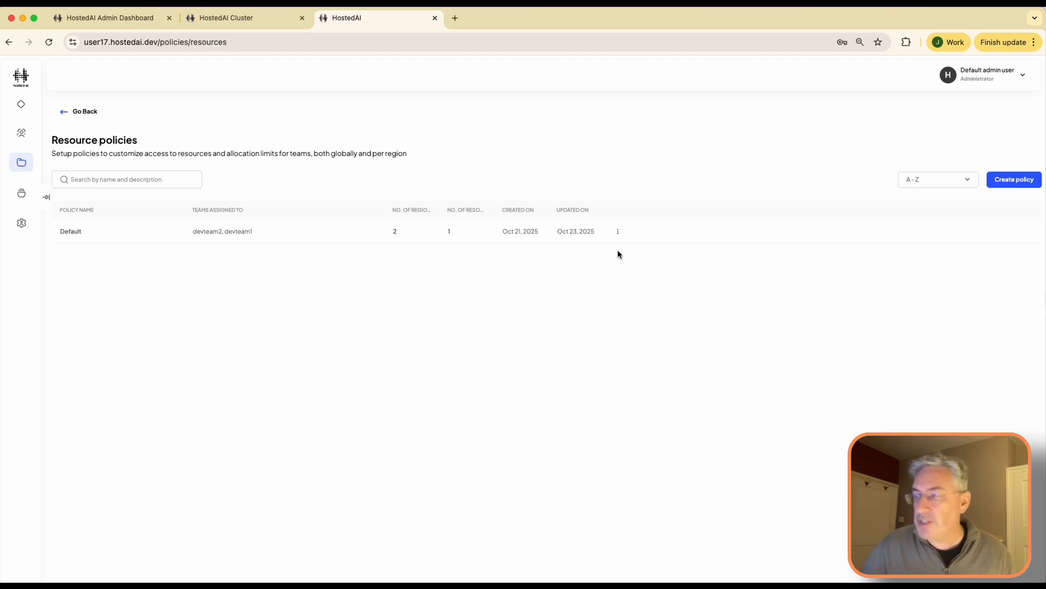
- Open the Default resource policy for editing and set Region 1's access to Restricted in its resource settings
{"action": "left_click", "coordinate": [618, 231]}
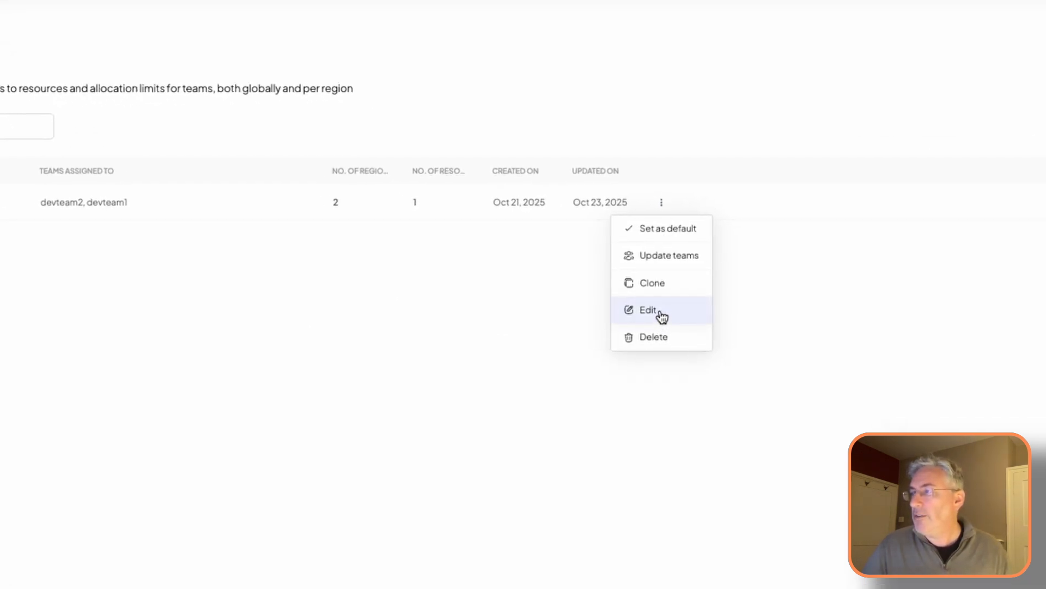
{"action": "left_click", "coordinate": [661, 314]}
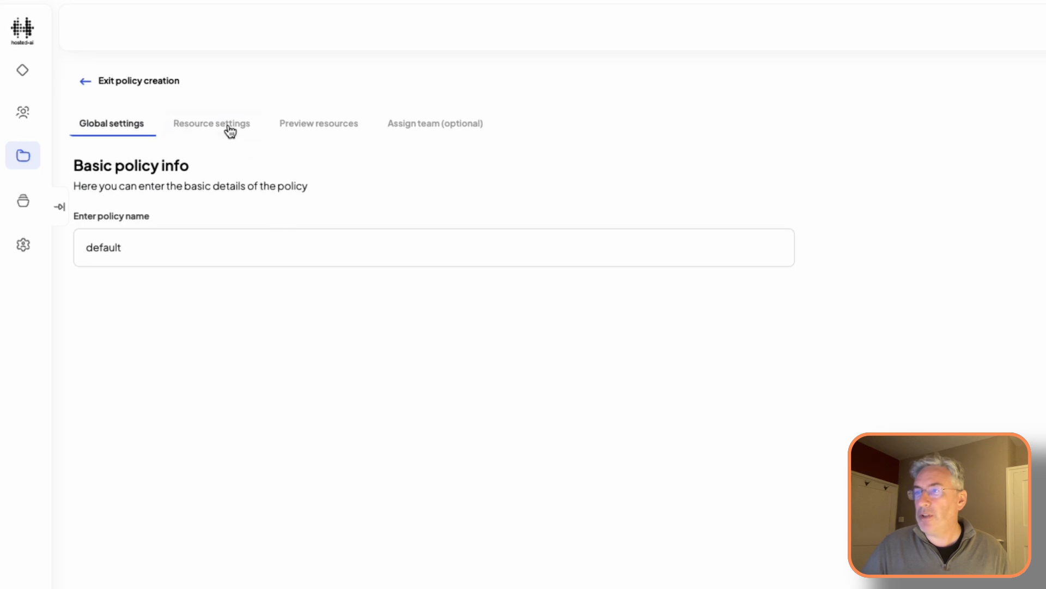
{"action": "left_click", "coordinate": [230, 130]}
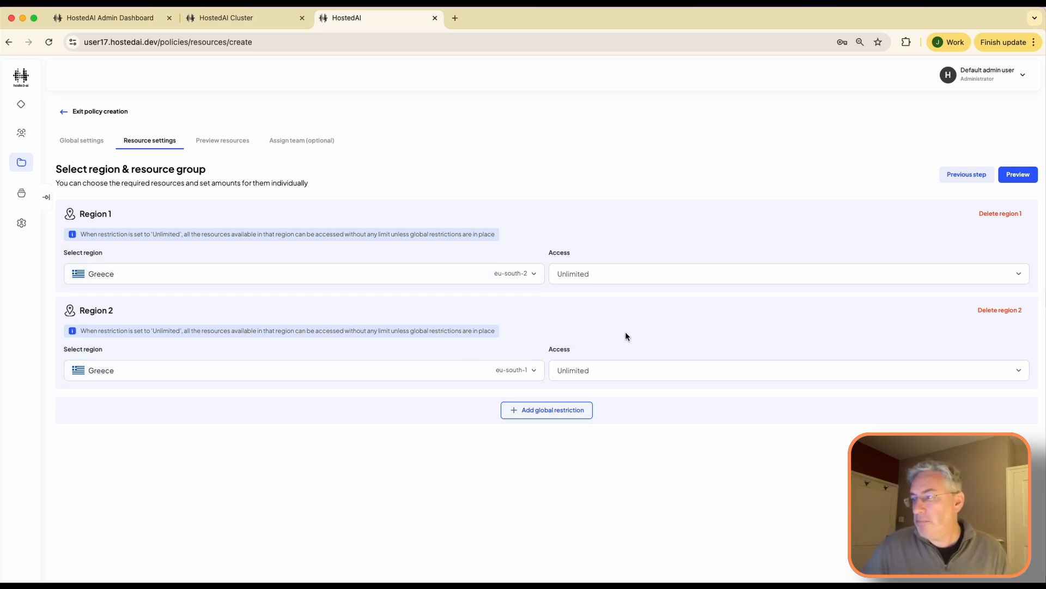
{"action": "left_click", "coordinate": [657, 275]}
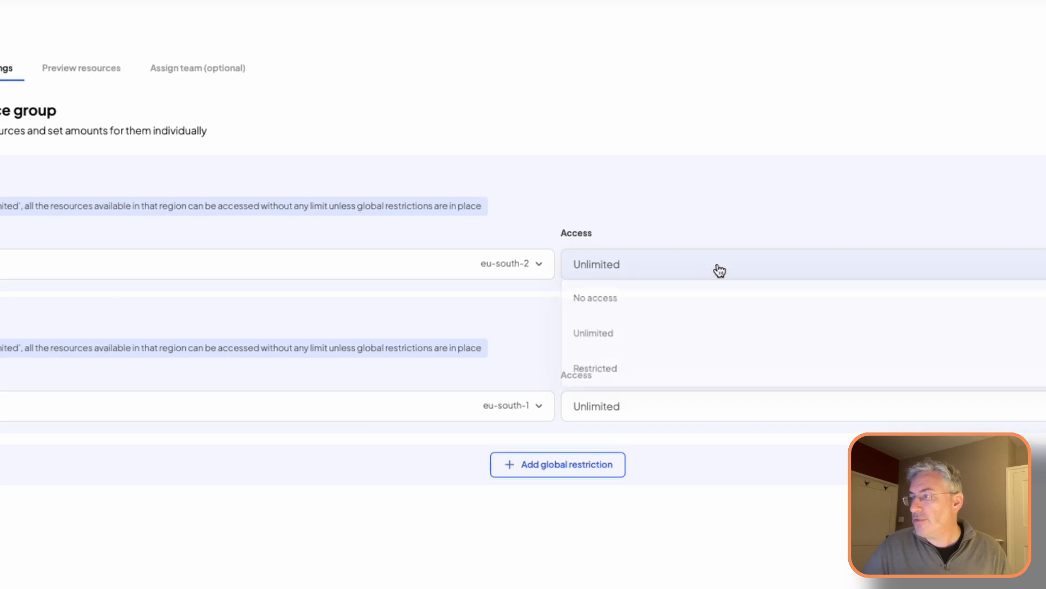
{"action": "left_click", "coordinate": [632, 372]}
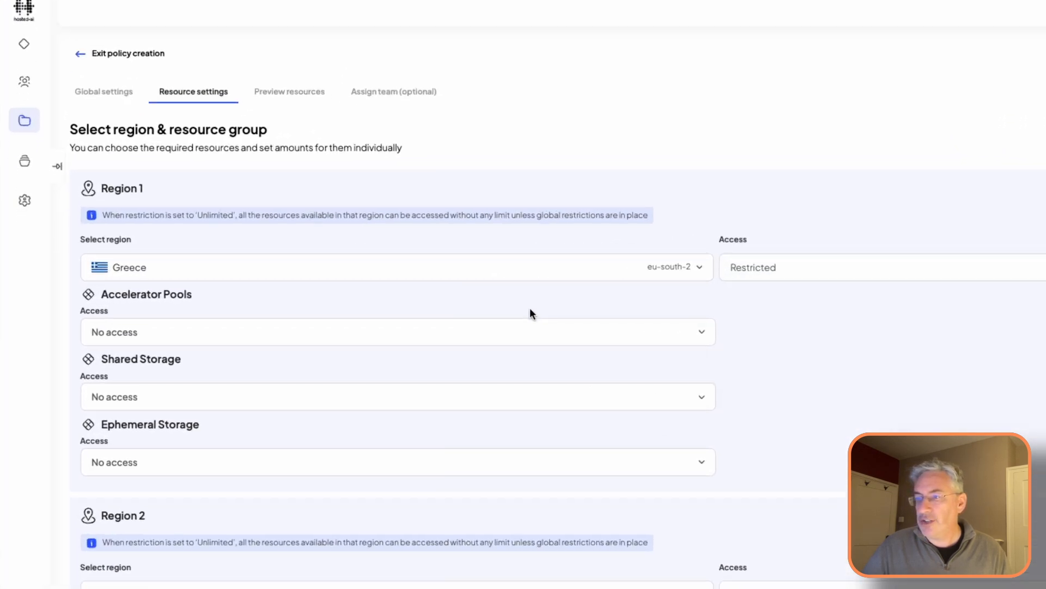
- Set Region 1's accelerator pools access to Restricted and make the t4pool1 resource Restricted as well
{"action": "left_click", "coordinate": [691, 339]}
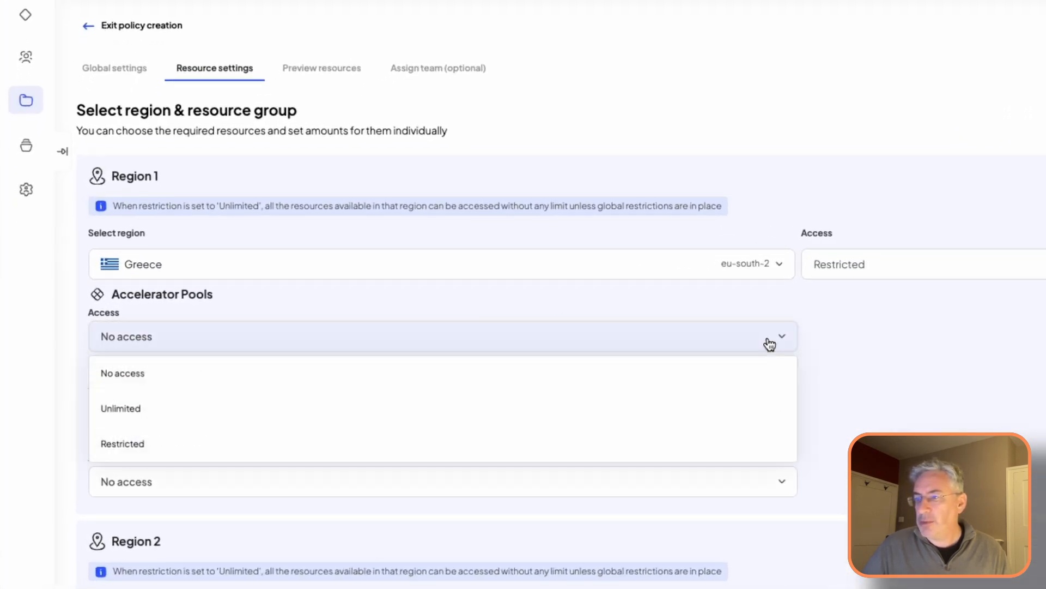
{"action": "left_click", "coordinate": [162, 446]}
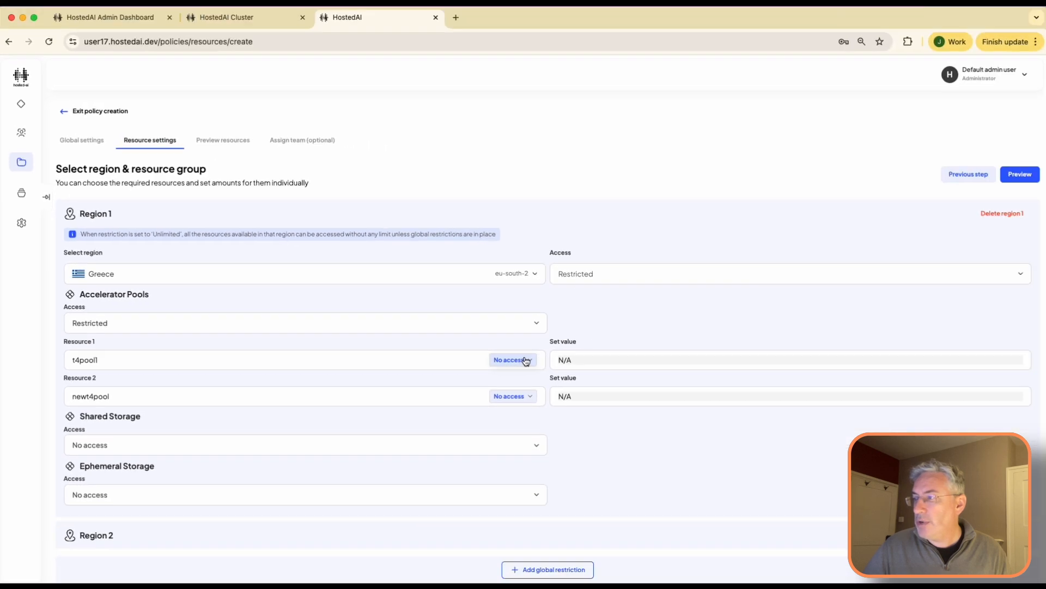
{"action": "left_click", "coordinate": [524, 360]}
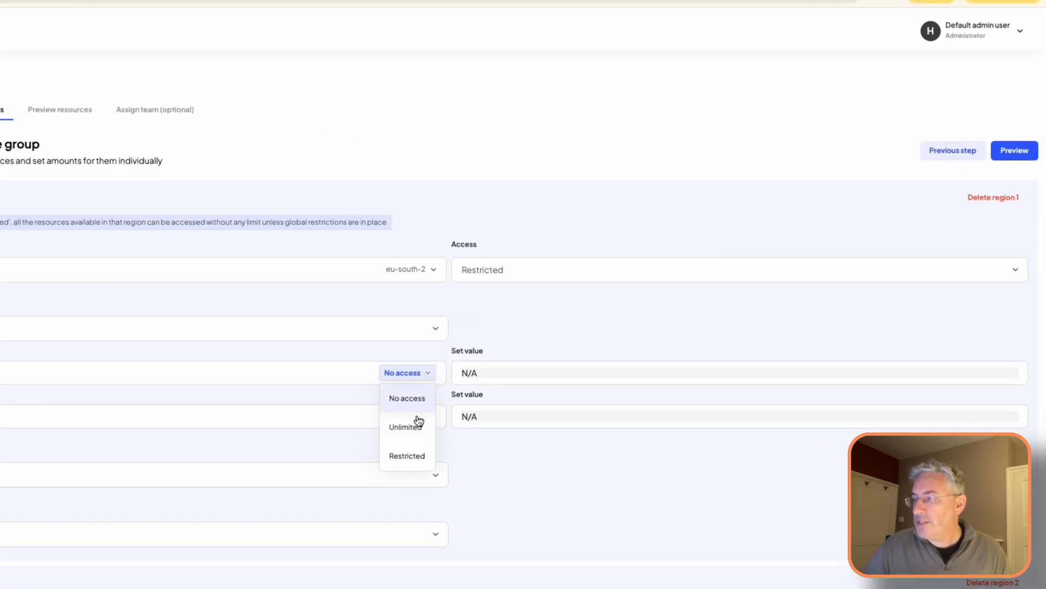
{"action": "left_click", "coordinate": [414, 457]}
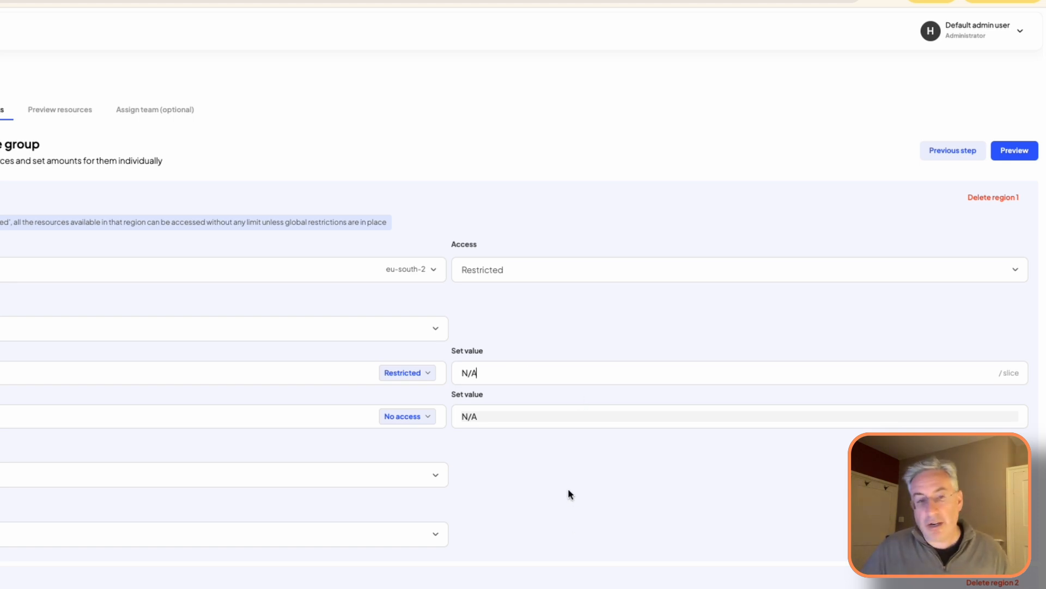
- Check the access options for Region 1's ephemeral storage, and return to the policies overview without saving the policy
{"action": "scroll", "coordinate": [593, 482], "scroll_direction": "down", "scroll_amount": 1}
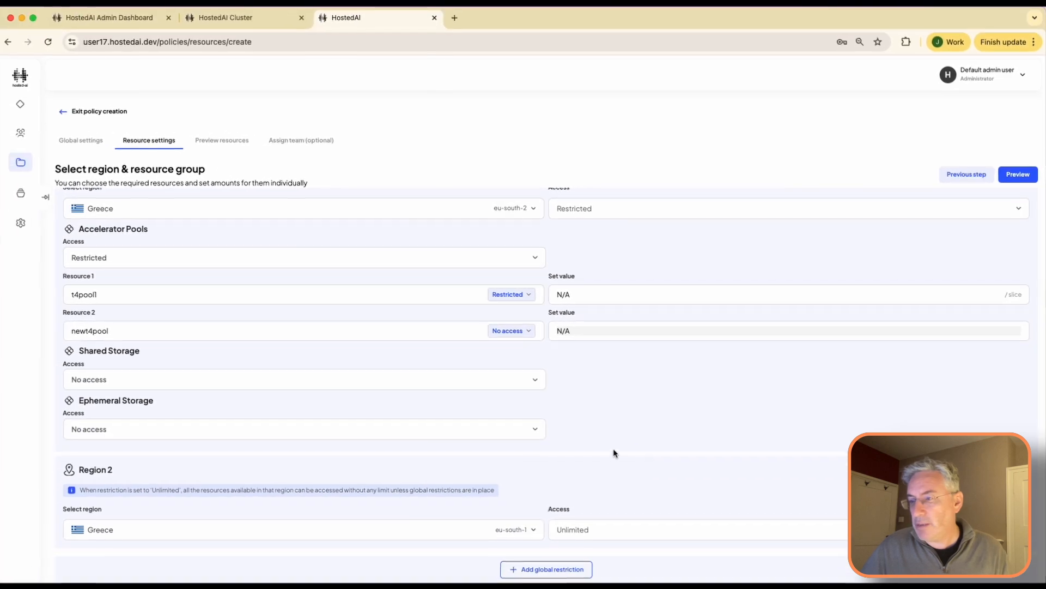
{"action": "left_click", "coordinate": [636, 461]}
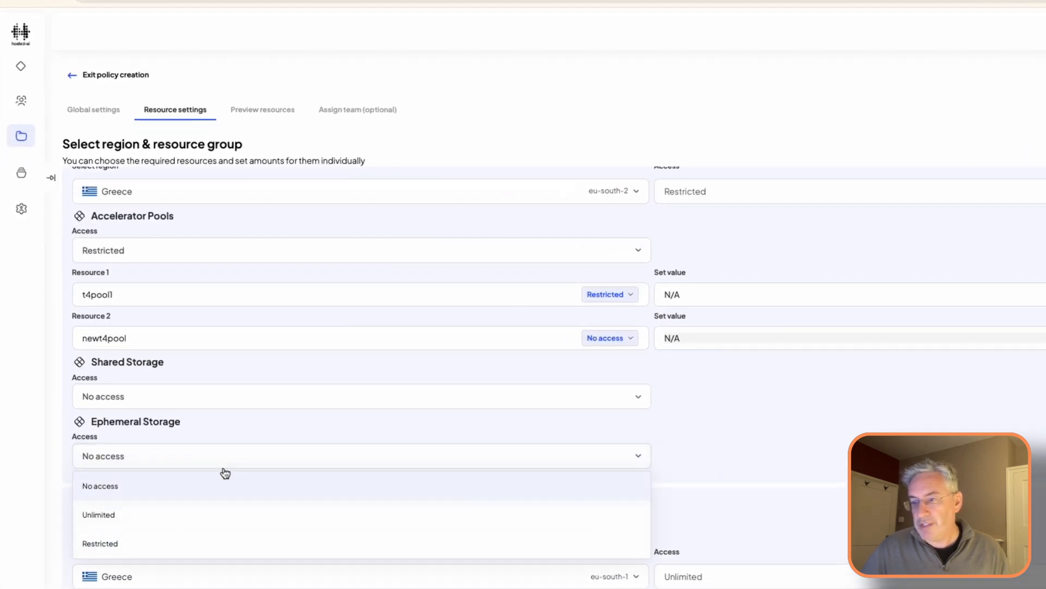
{"action": "left_click", "coordinate": [823, 443]}
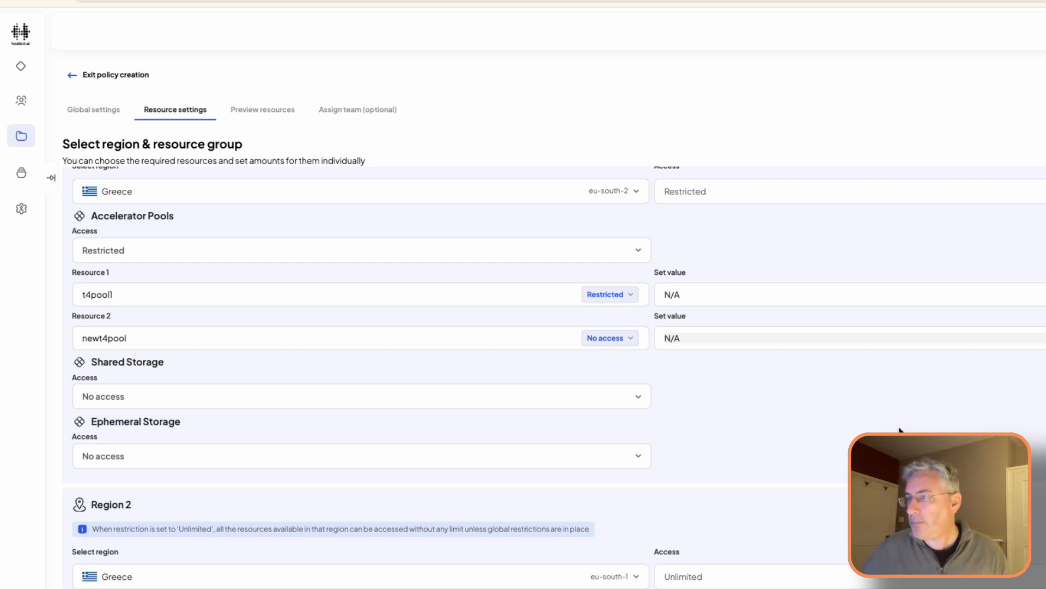
{"action": "left_click", "coordinate": [98, 75]}
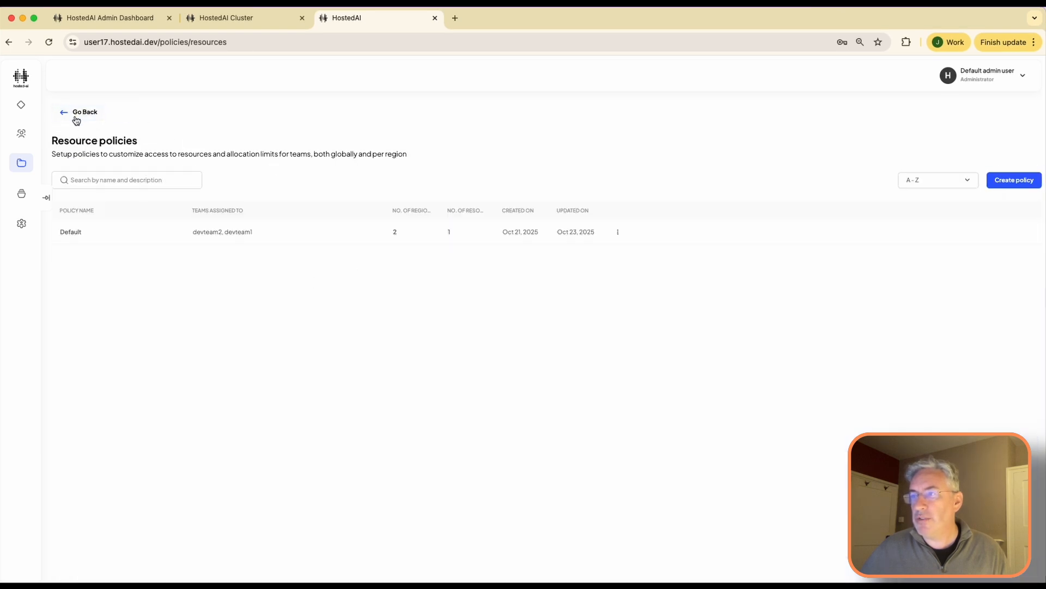
{"action": "left_click", "coordinate": [77, 117]}
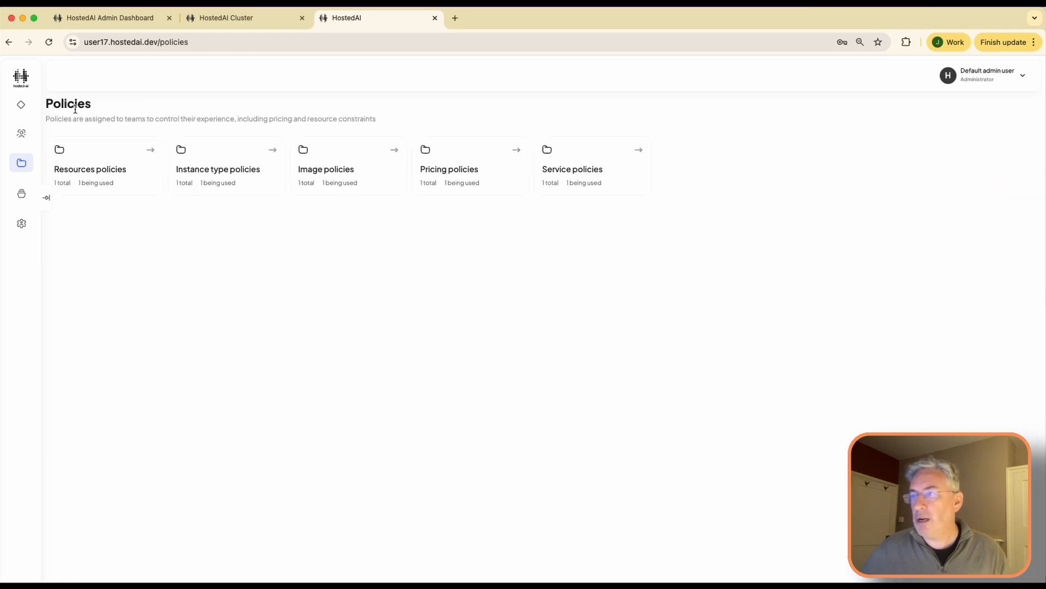
- Open the Default Instance Type Policy for editing and view the instance types it makes available
{"action": "left_click", "coordinate": [224, 171]}
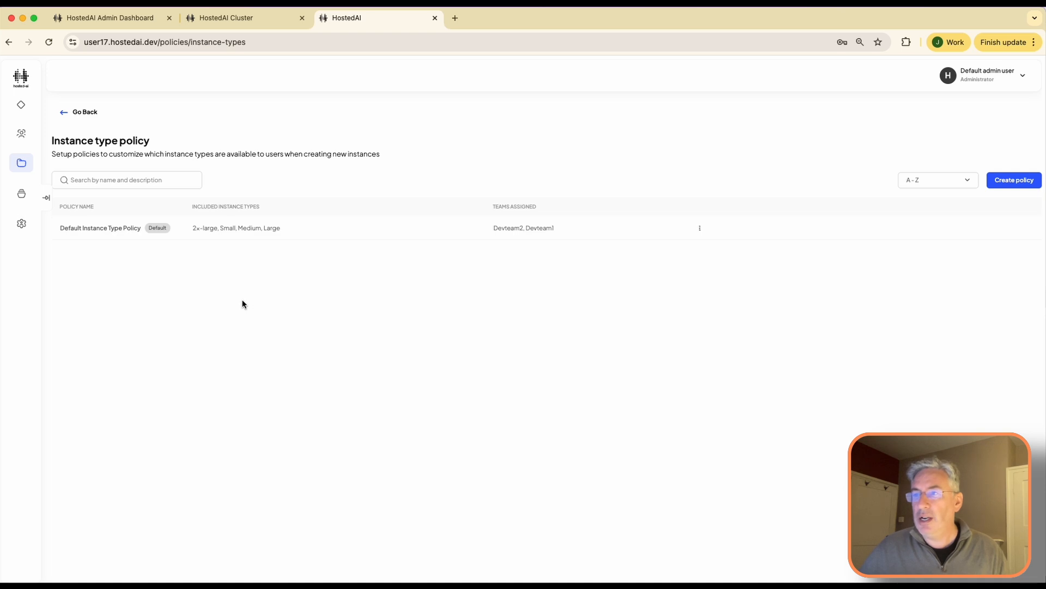
{"action": "left_click", "coordinate": [700, 227]}
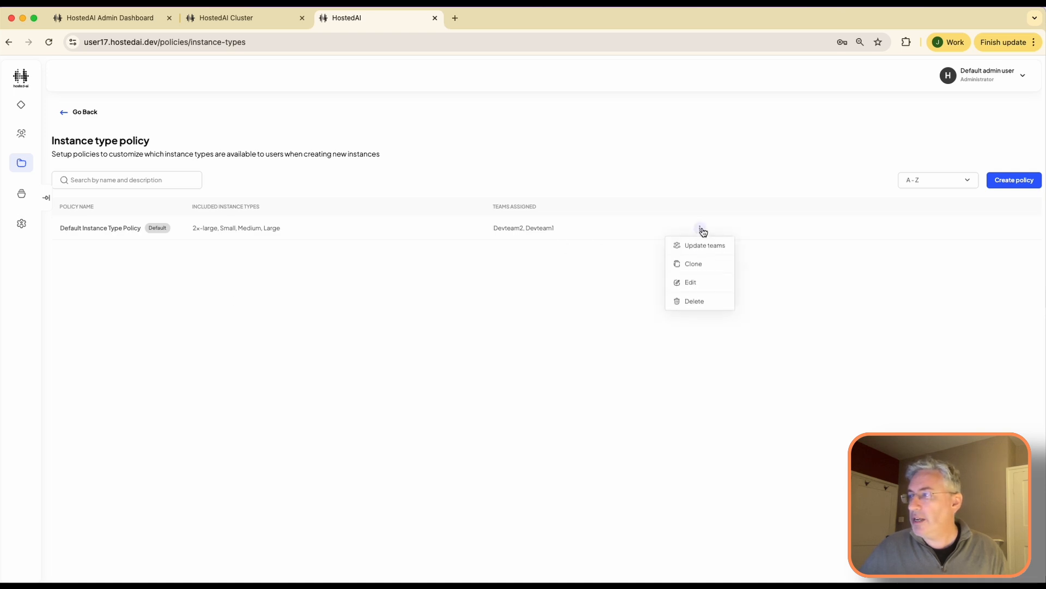
{"action": "left_click", "coordinate": [692, 285]}
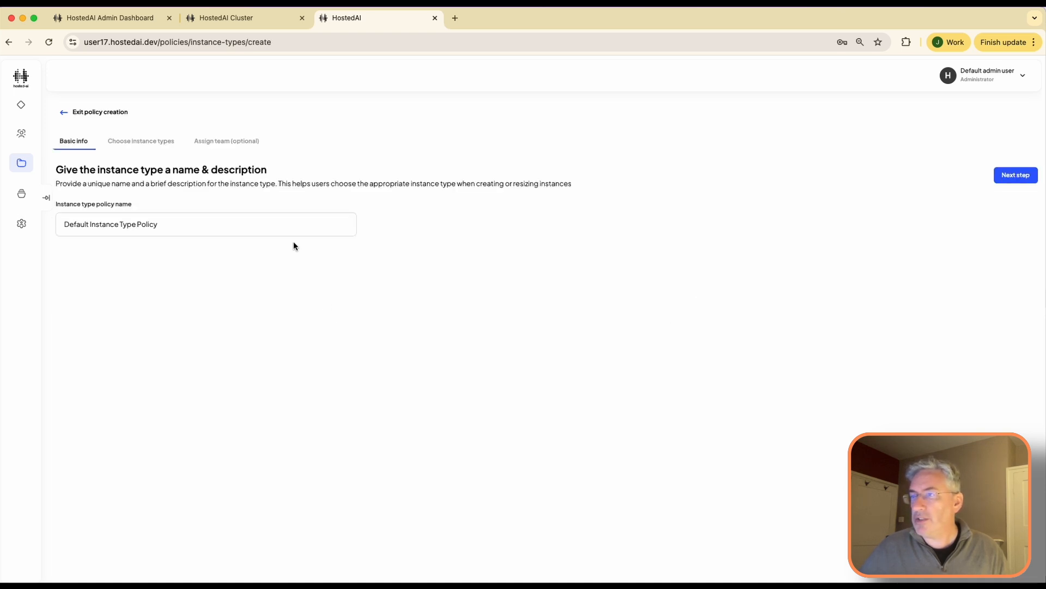
{"action": "left_click", "coordinate": [143, 142]}
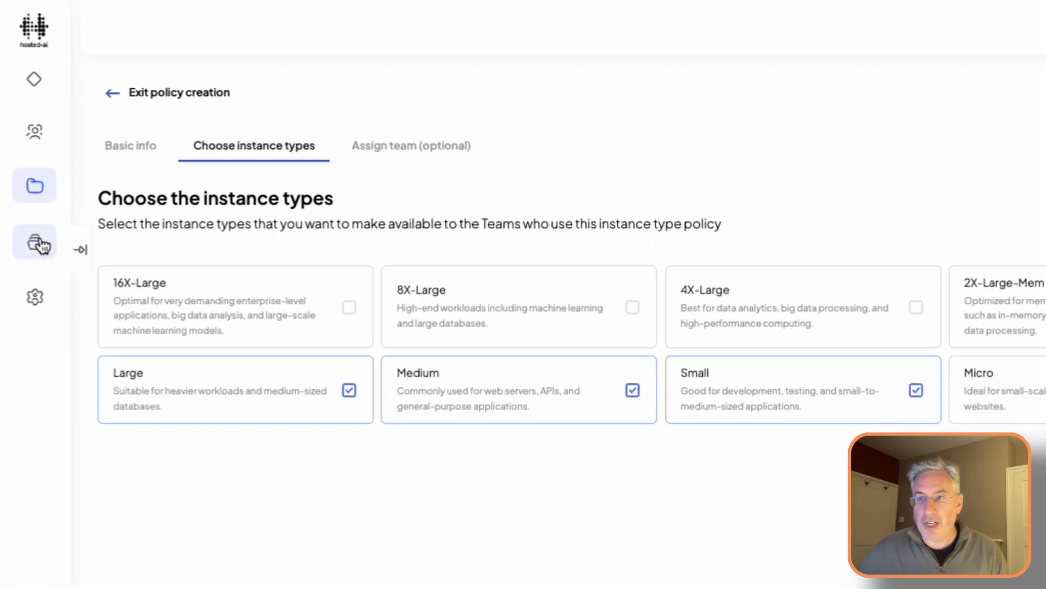
- Review the instance types and the storage blocks among the objects, and return to the objects overview
{"action": "left_click", "coordinate": [36, 246]}
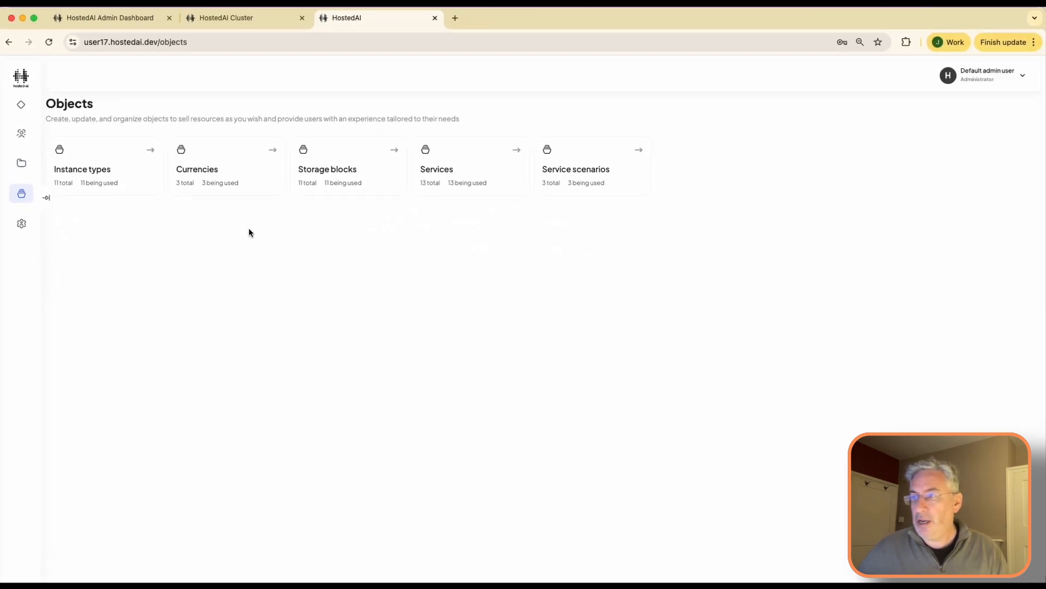
{"action": "left_click", "coordinate": [90, 175]}
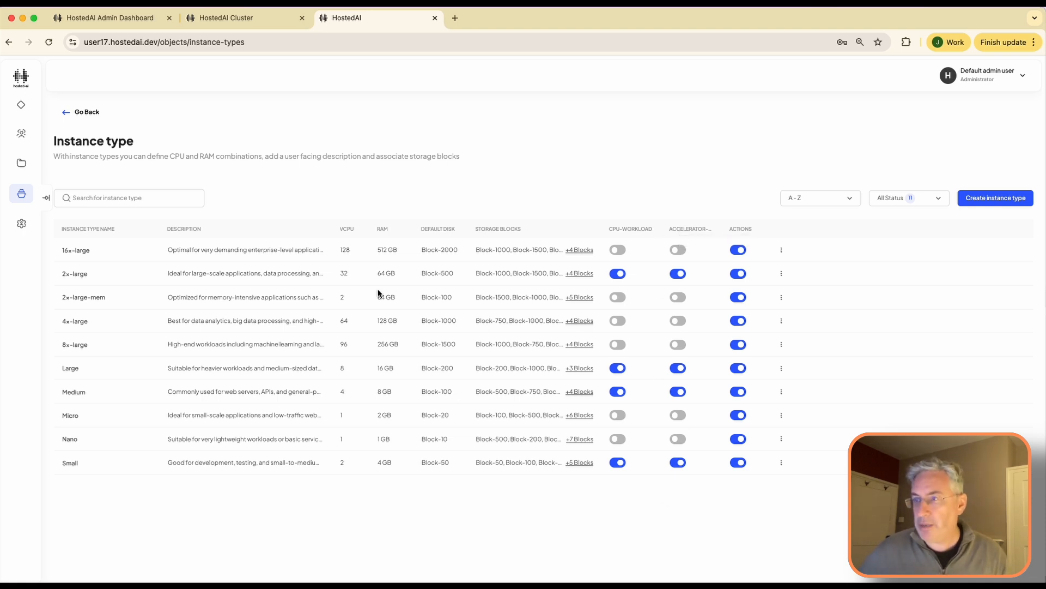
{"action": "left_click", "coordinate": [87, 112]}
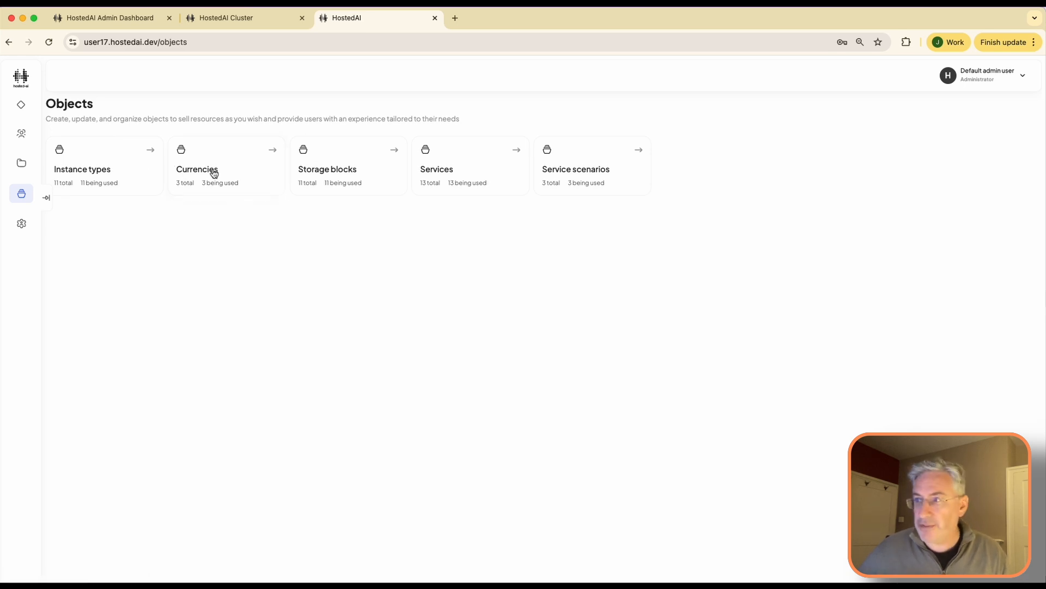
{"action": "left_click", "coordinate": [338, 172]}
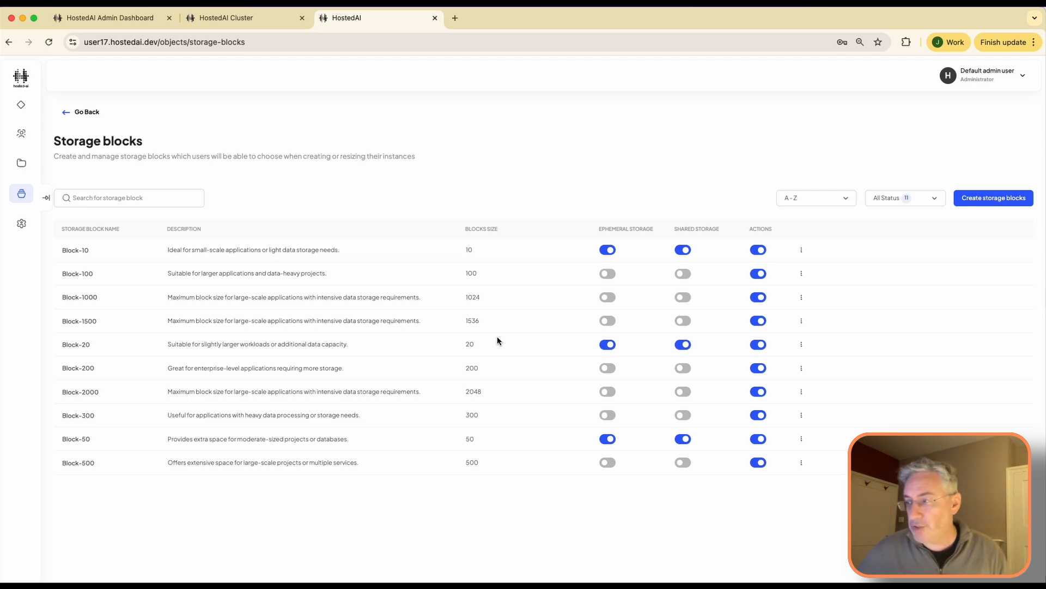
{"action": "left_click", "coordinate": [90, 112]}
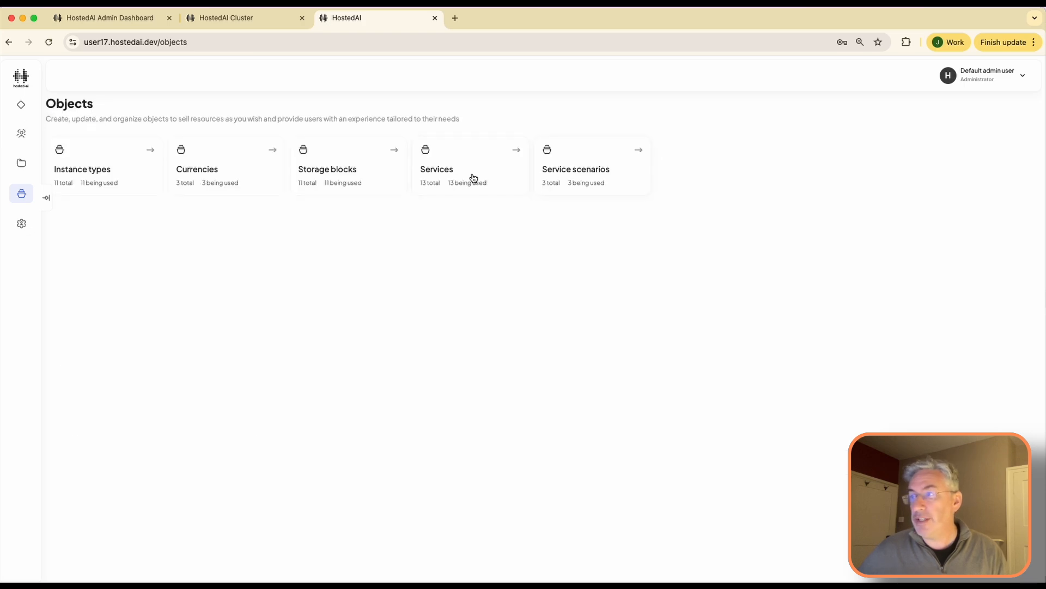
- Start creating a new service and set its service type to CPU + GPU (passthrough) in the service details
{"action": "left_click", "coordinate": [444, 174]}
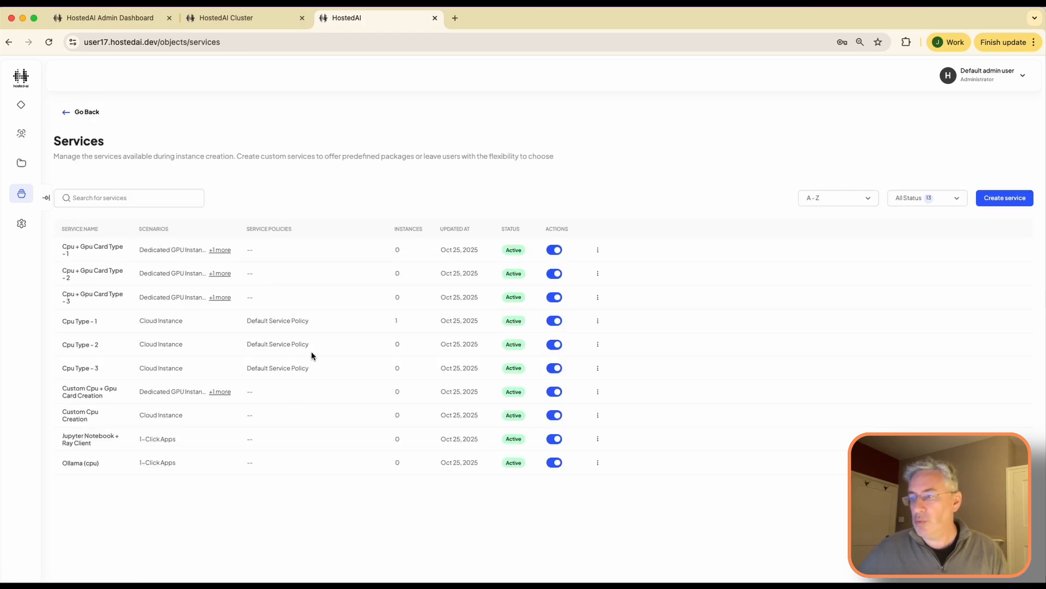
{"action": "left_click", "coordinate": [1008, 199]}
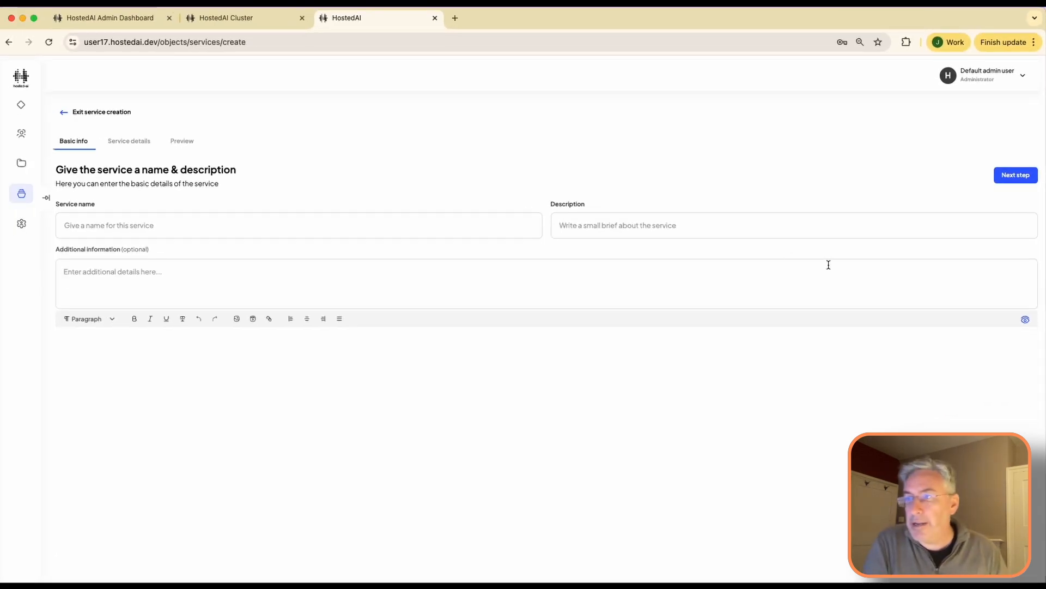
{"action": "left_click", "coordinate": [129, 142]}
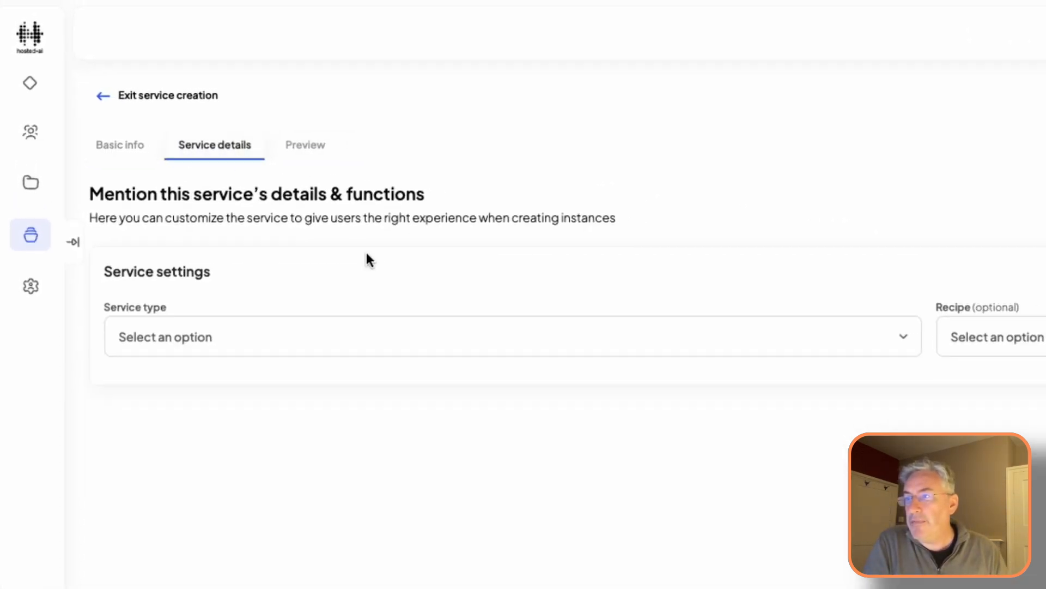
{"action": "left_click", "coordinate": [403, 335]}
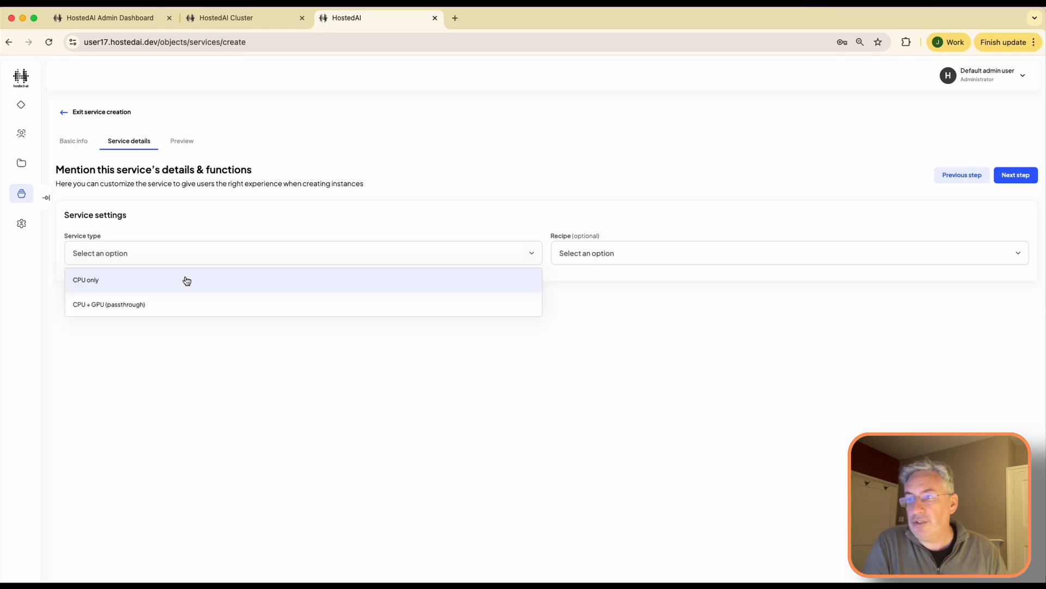
{"action": "left_click", "coordinate": [182, 304]}
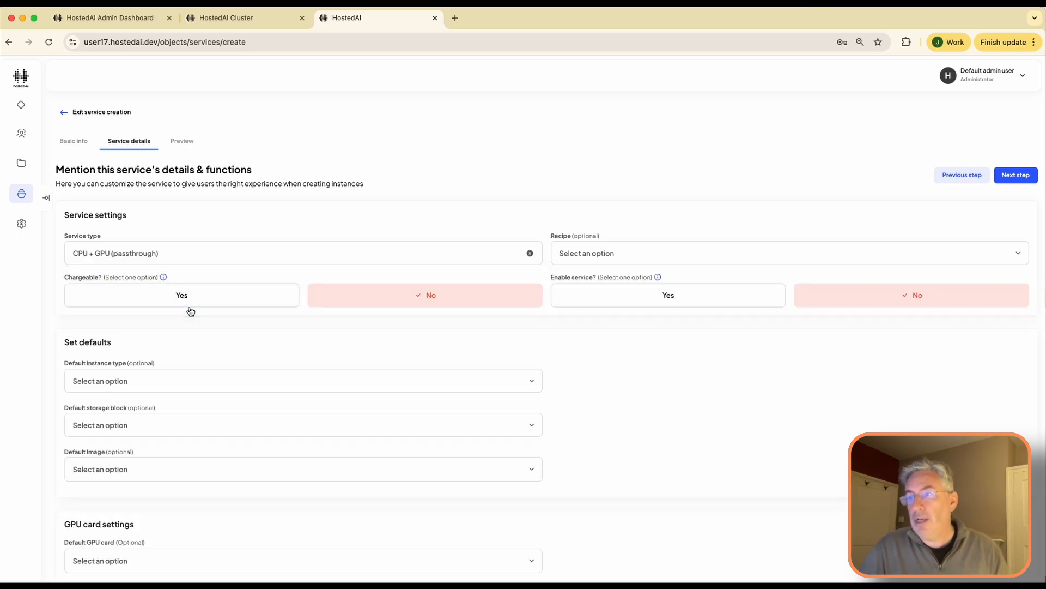
- Check the service's recipe options, look through the App Library recipes in the HostedAI Admin Dashboard, and return to the service form
{"action": "left_click", "coordinate": [679, 256]}
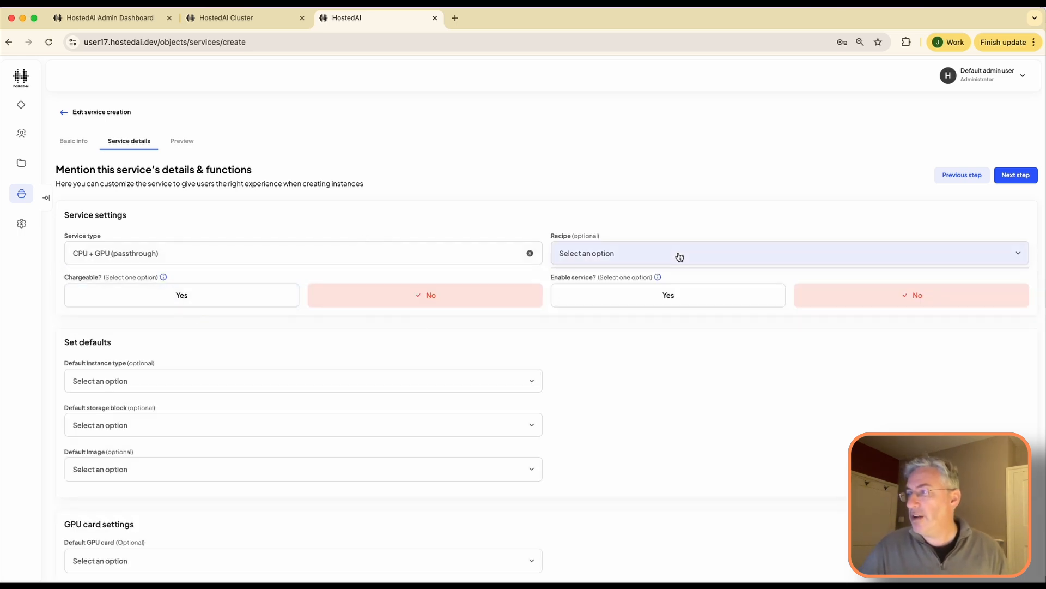
{"action": "left_click", "coordinate": [685, 217]}
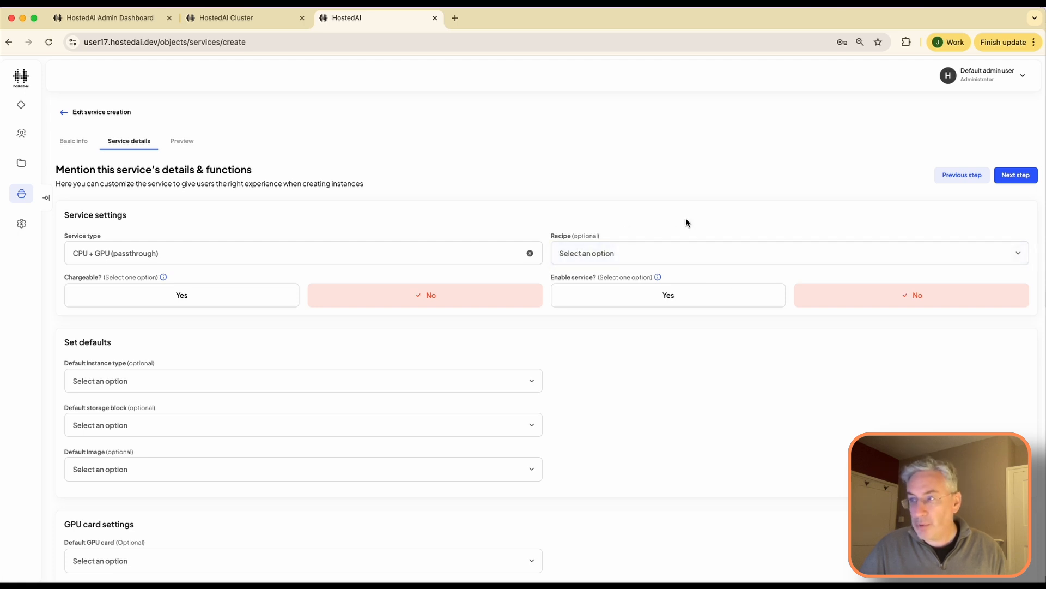
{"action": "left_click", "coordinate": [620, 257]}
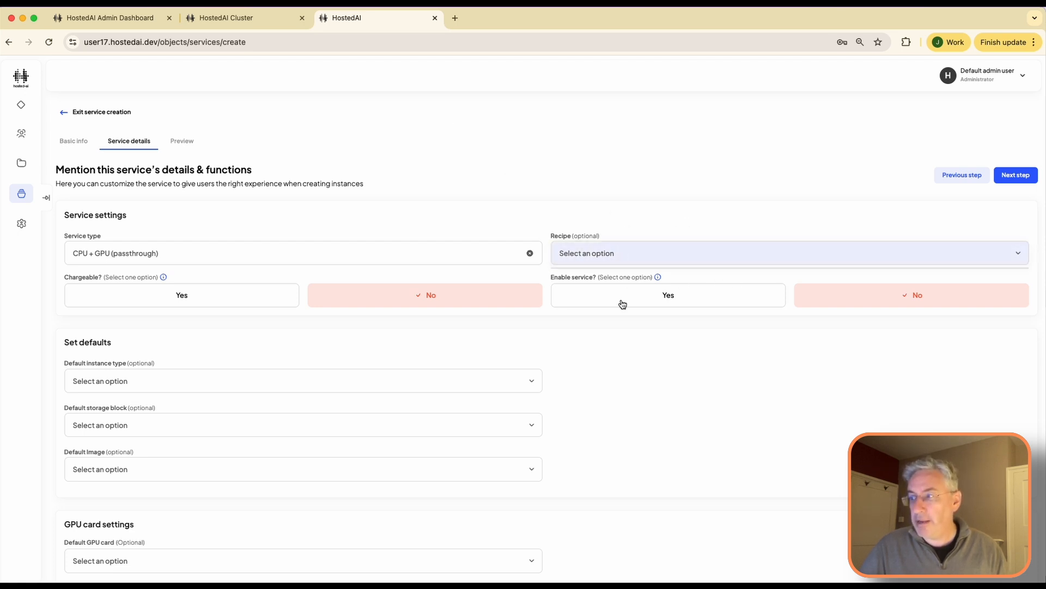
{"action": "left_click", "coordinate": [120, 18]}
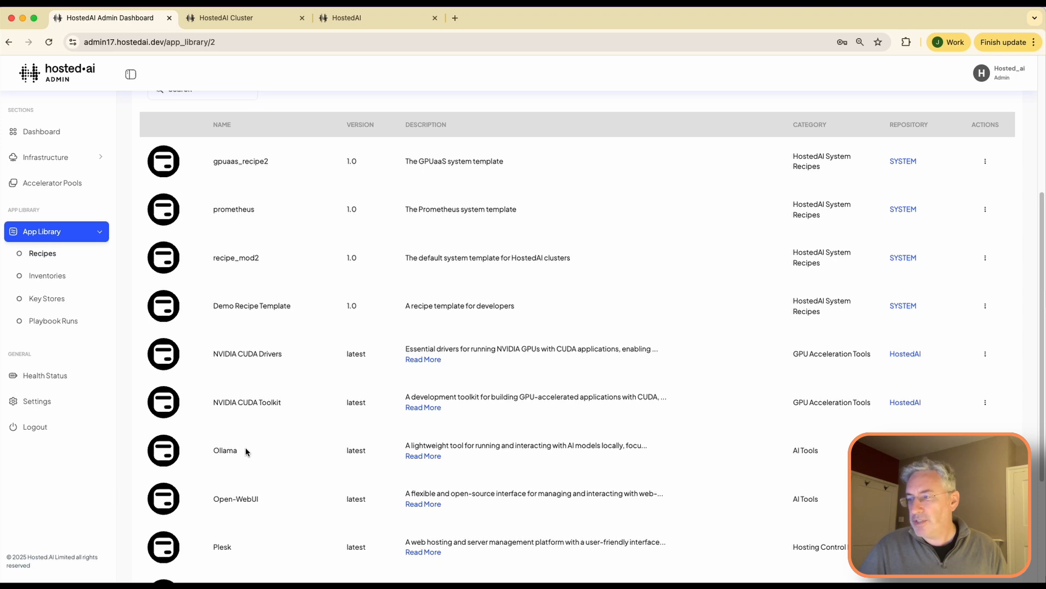
{"action": "scroll", "coordinate": [338, 455], "scroll_direction": "down", "scroll_amount": 2}
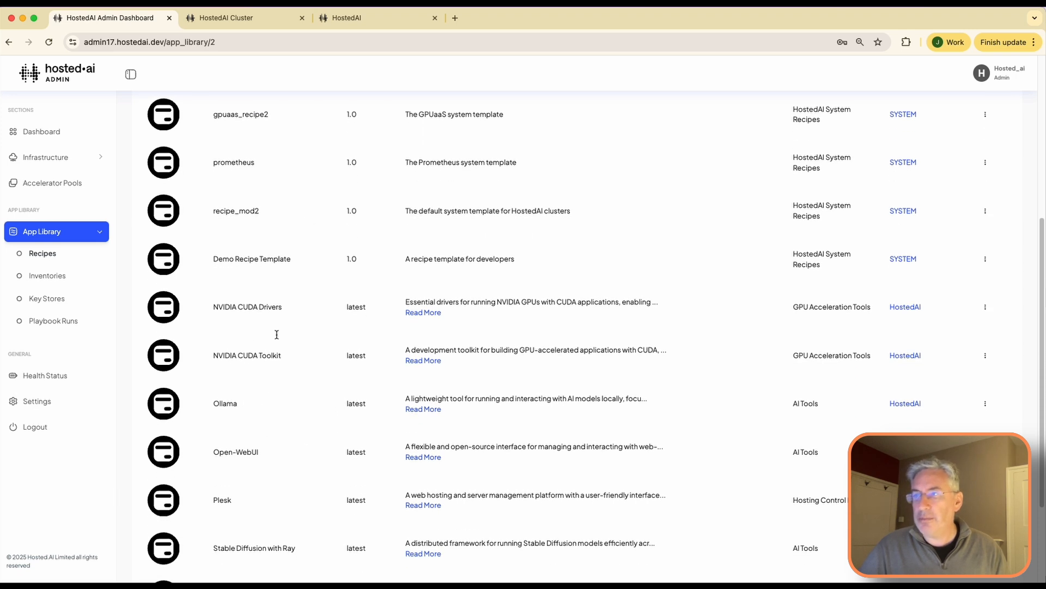
{"action": "left_click", "coordinate": [358, 17]}
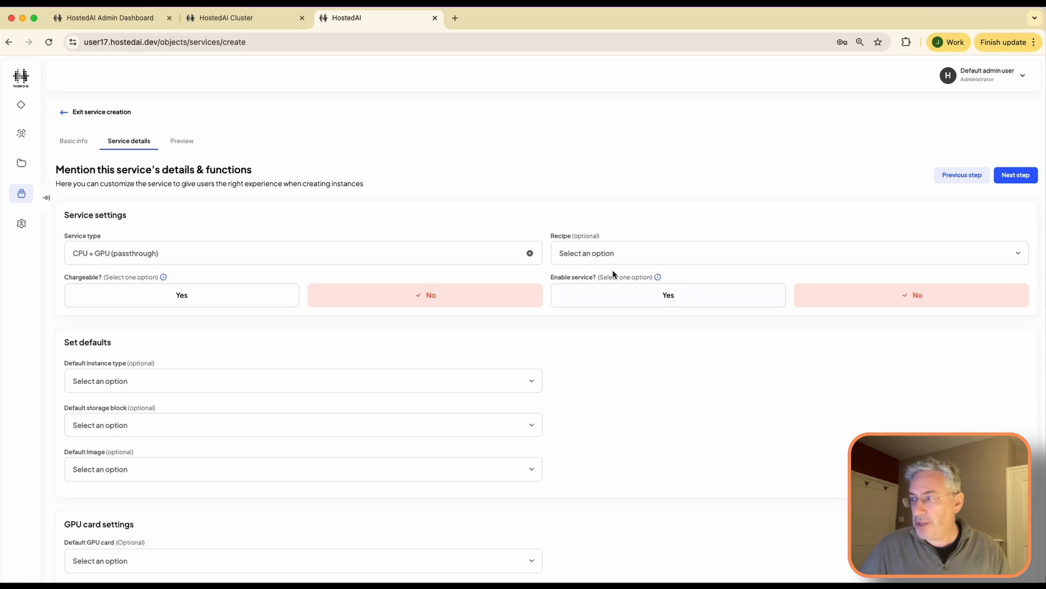
- Enable the service and make it chargeable, and set its default instance type to Large, locked to that type with invisible visibility
{"action": "left_click", "coordinate": [616, 297]}
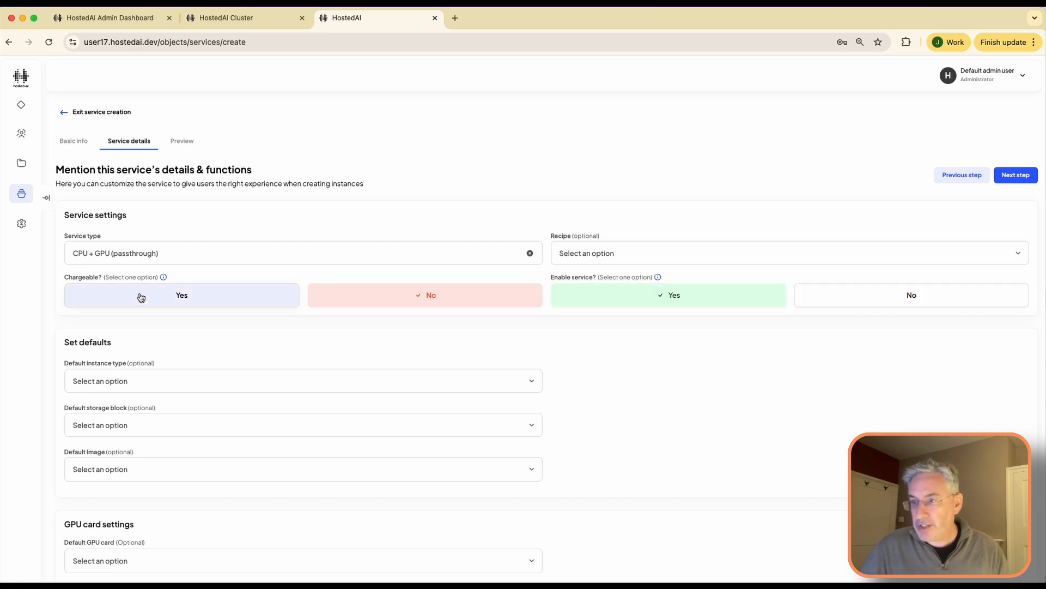
{"action": "left_click", "coordinate": [181, 303]}
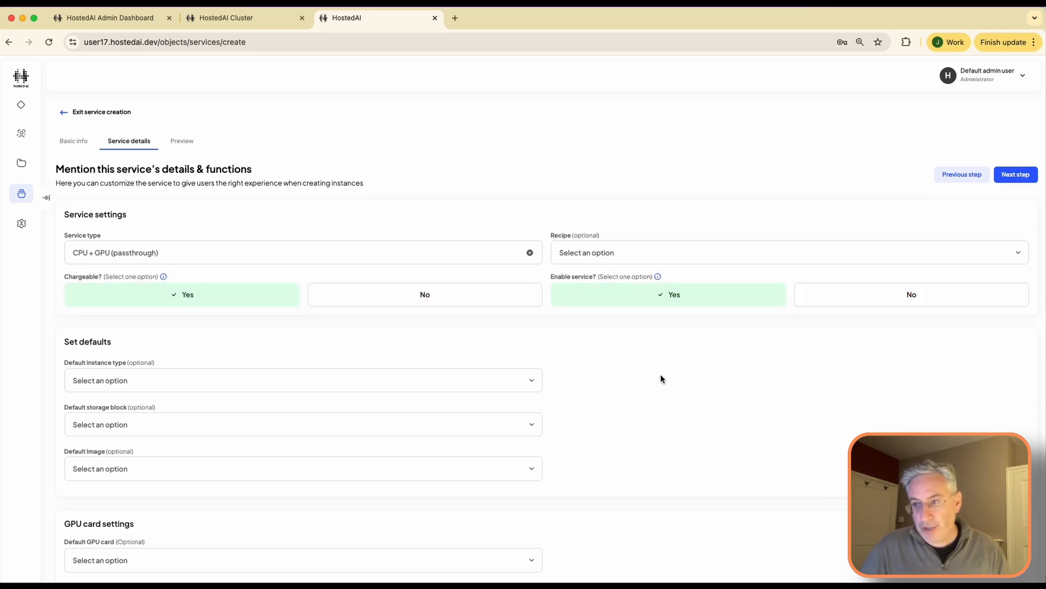
{"action": "scroll", "coordinate": [572, 371], "scroll_direction": "down", "scroll_amount": 2}
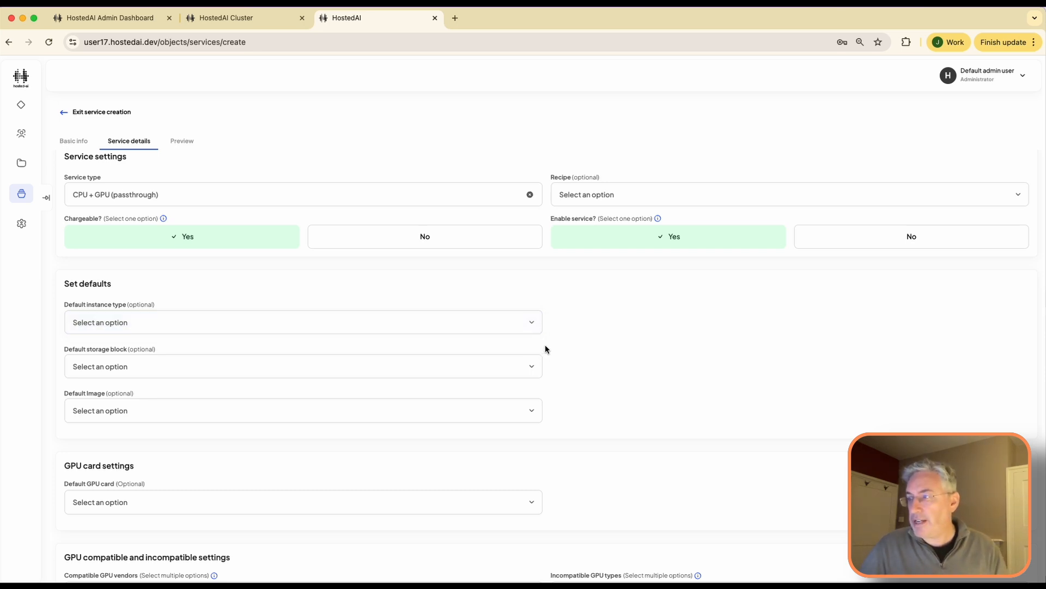
{"action": "left_click", "coordinate": [525, 327]}
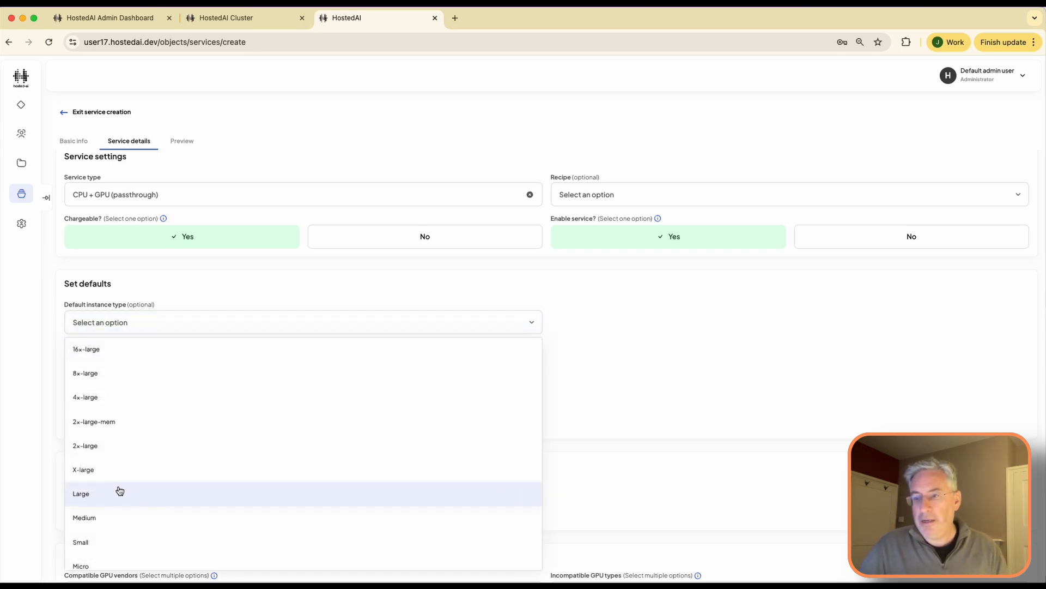
{"action": "left_click", "coordinate": [91, 494]}
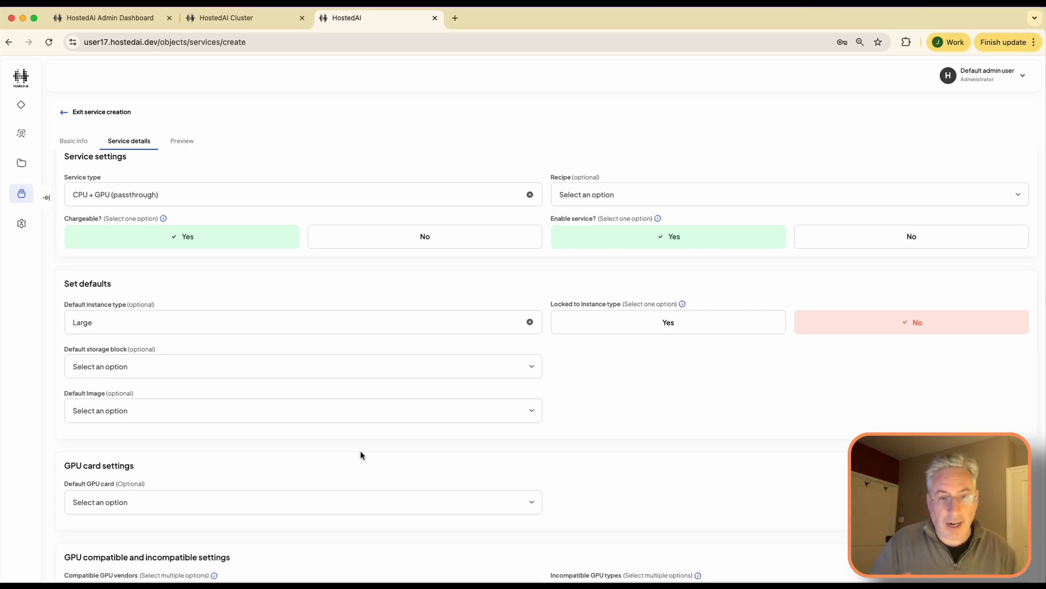
{"action": "left_click", "coordinate": [661, 332]}
{"action": "left_click", "coordinate": [392, 370]}
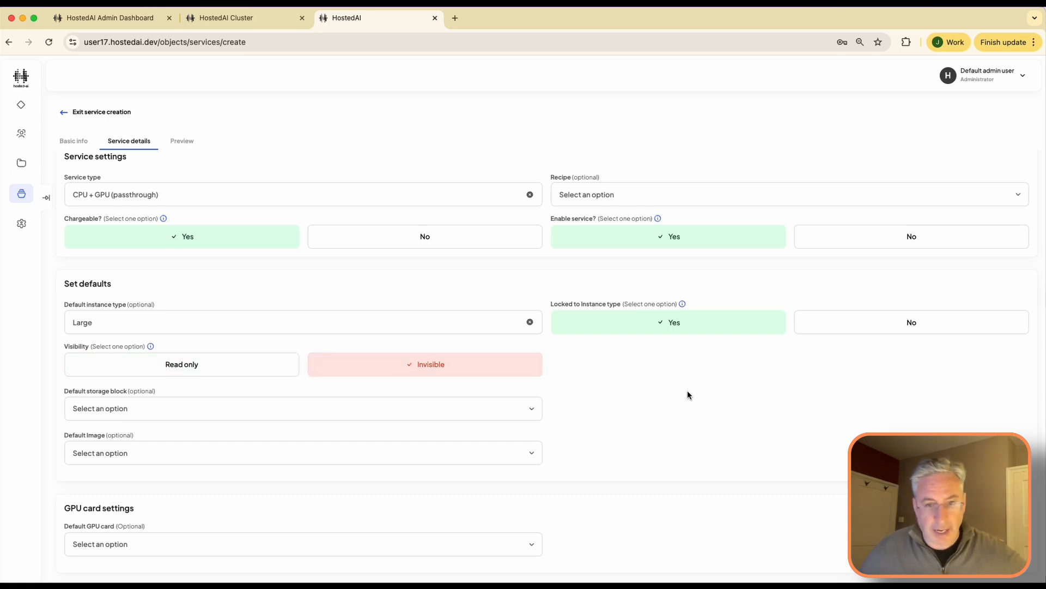
- Review the remaining service details, from GPU, network and storage disk settings to image compatibility, scenarios, service image and tags
{"action": "scroll", "coordinate": [374, 420], "scroll_direction": "down", "scroll_amount": 1}
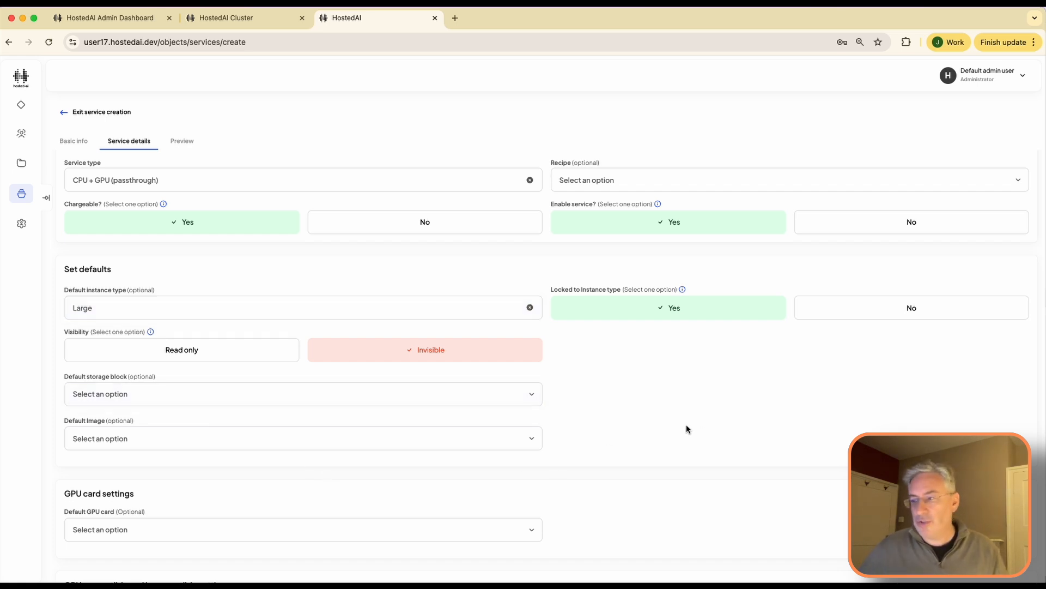
{"action": "scroll", "coordinate": [687, 429], "scroll_direction": "down", "scroll_amount": 5}
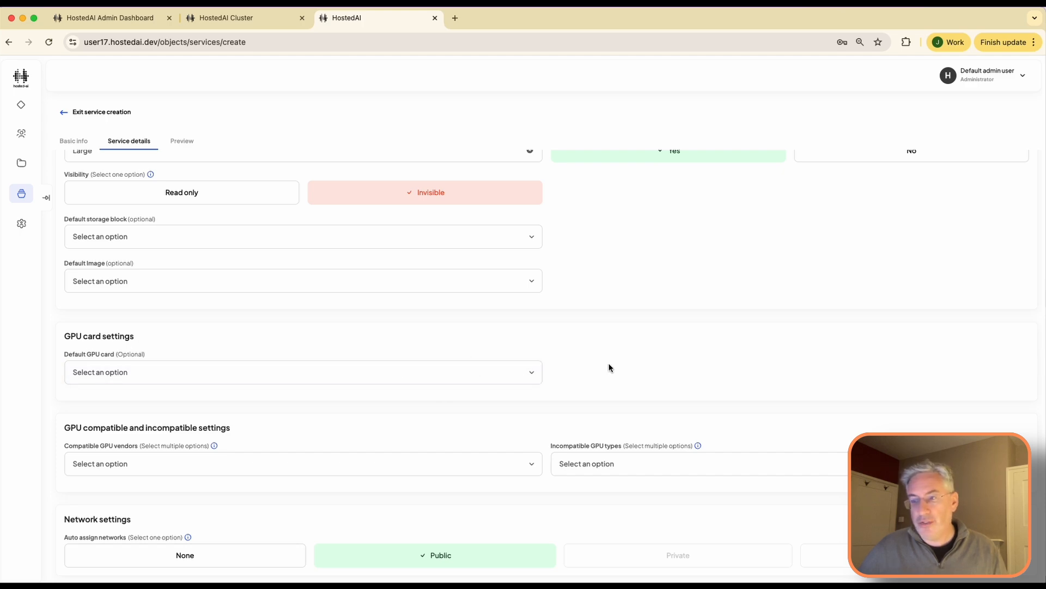
{"action": "scroll", "coordinate": [660, 356], "scroll_direction": "down", "scroll_amount": 10}
{"action": "scroll", "coordinate": [664, 354], "scroll_direction": "up", "scroll_amount": 5}
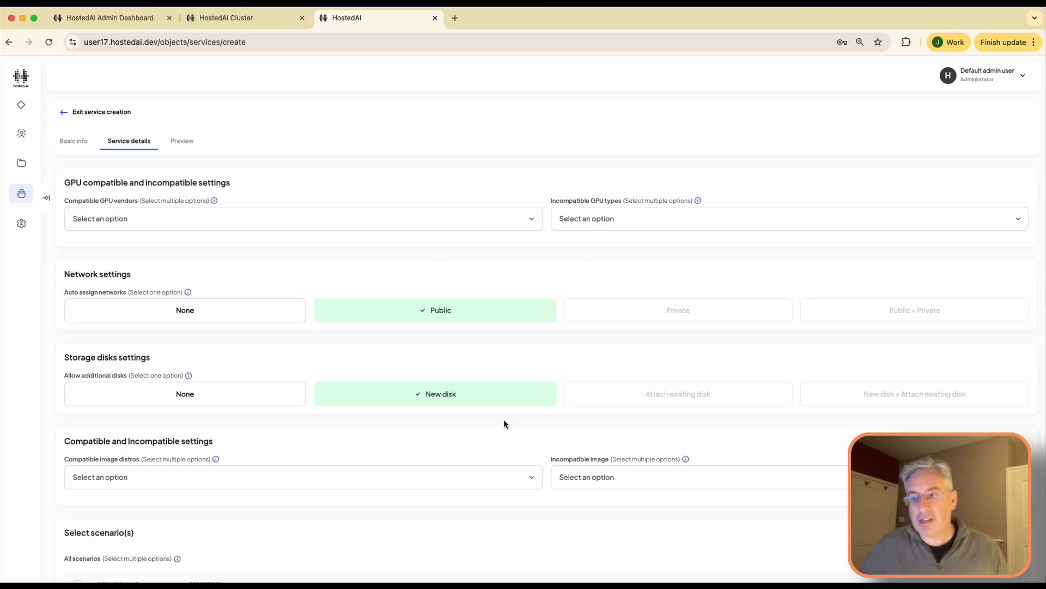
{"action": "scroll", "coordinate": [509, 456], "scroll_direction": "down", "scroll_amount": 5}
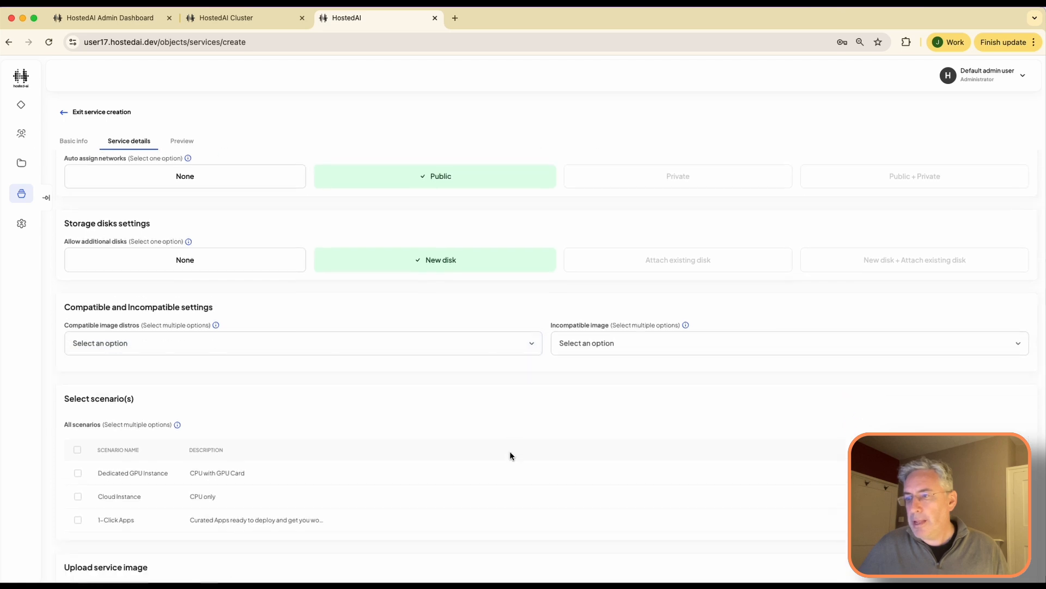
{"action": "scroll", "coordinate": [511, 455], "scroll_direction": "down", "scroll_amount": 1}
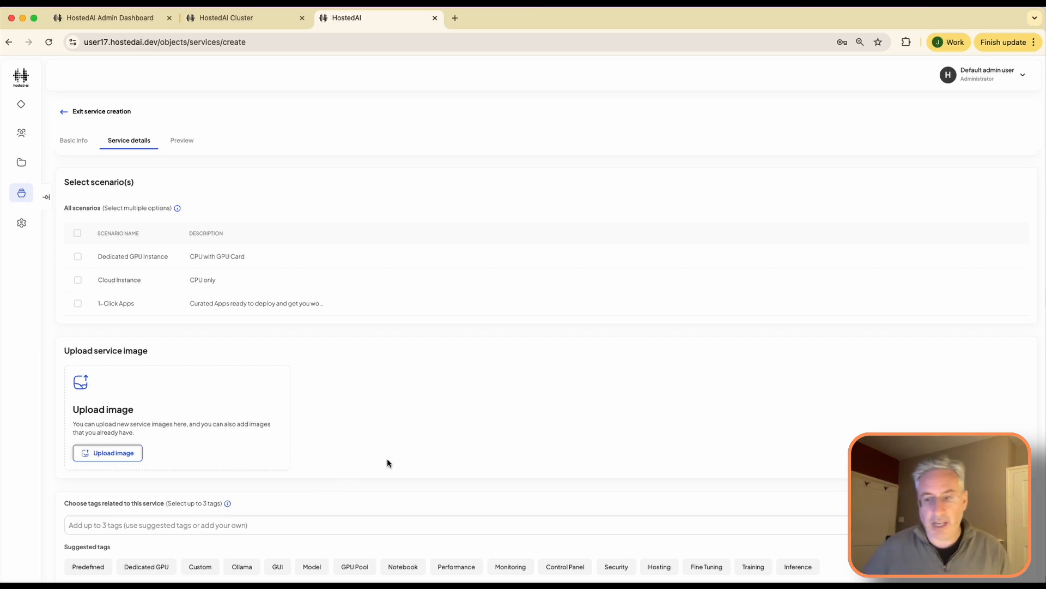
{"action": "scroll", "coordinate": [484, 377], "scroll_direction": "up", "scroll_amount": 10}
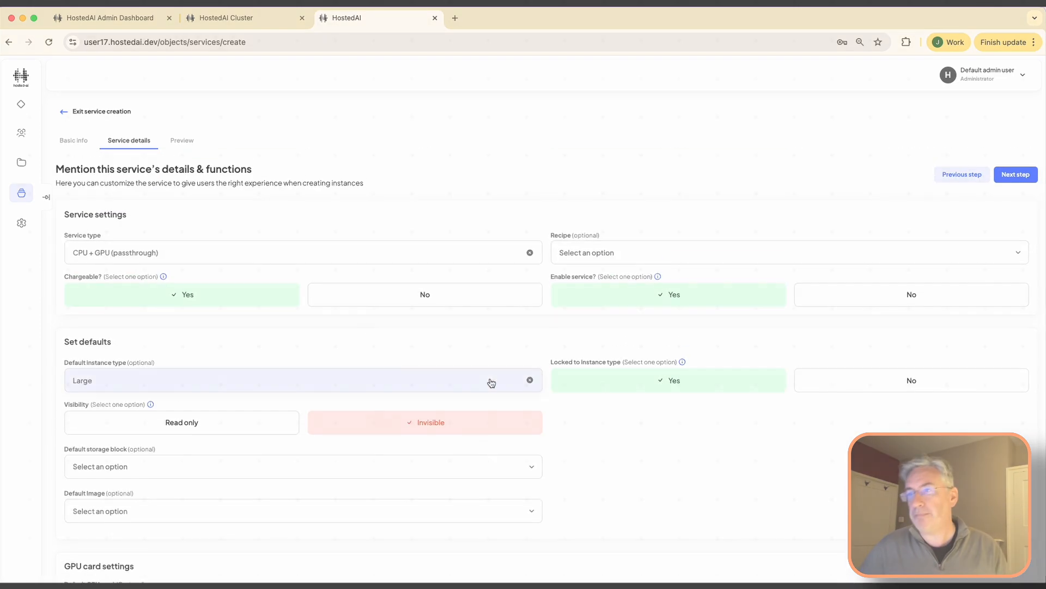